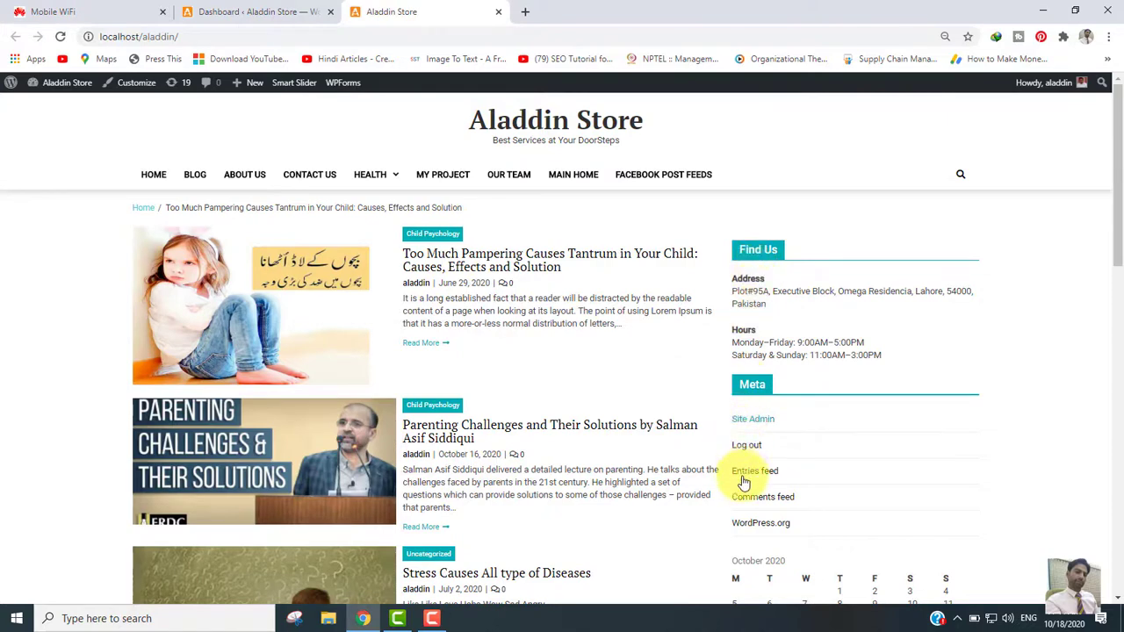
Search the WordPress plugin directory for "widget options" after reviewing the titled sidebar widgets on the site's front page
drag(1118, 180, 1112, 284)
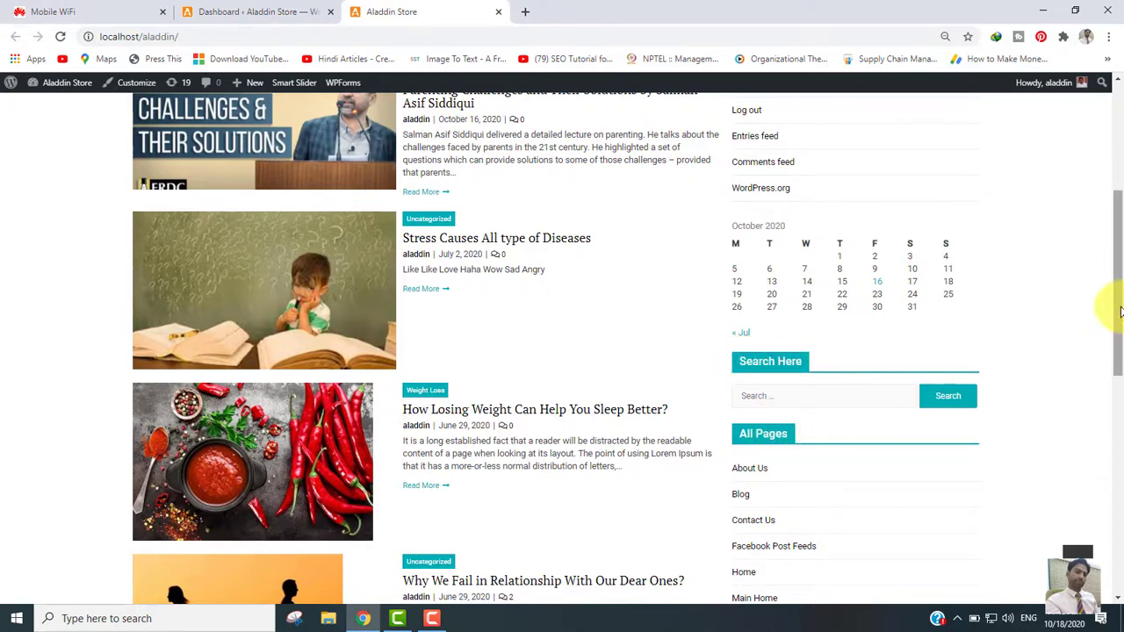
drag(1121, 311, 1114, 187)
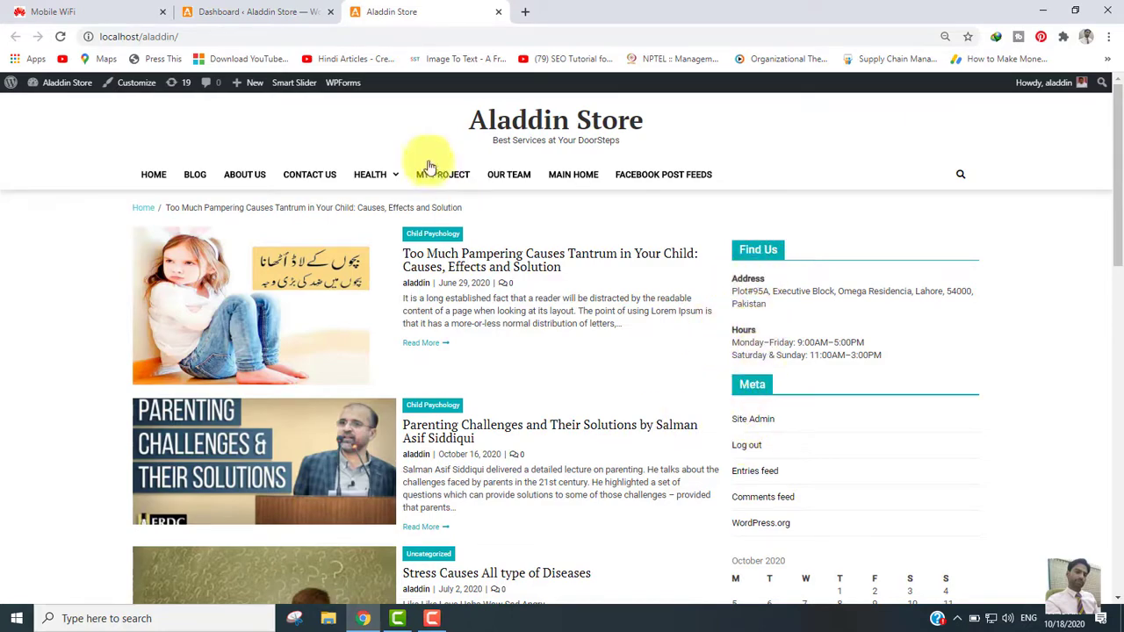
click(271, 15)
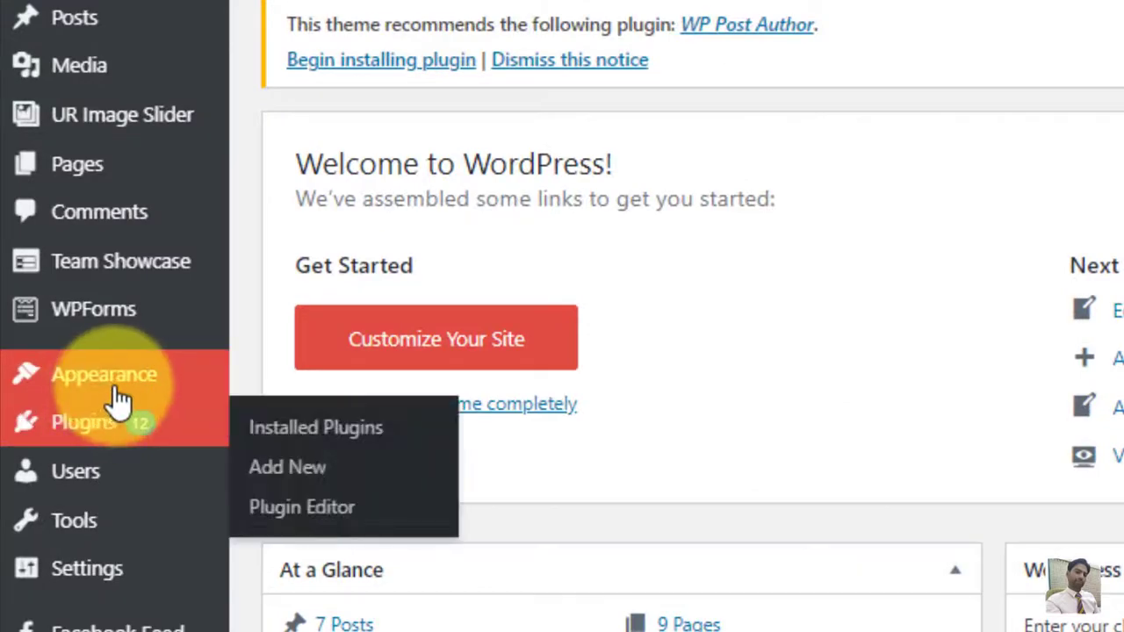
mouse_move(85, 397)
click(290, 470)
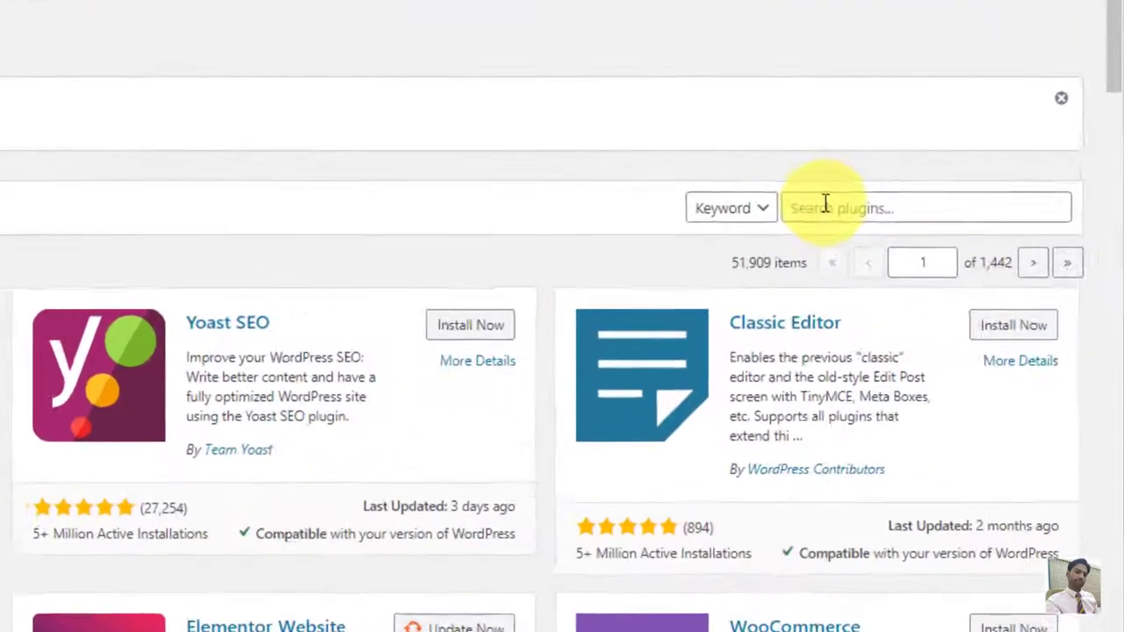
click(944, 249)
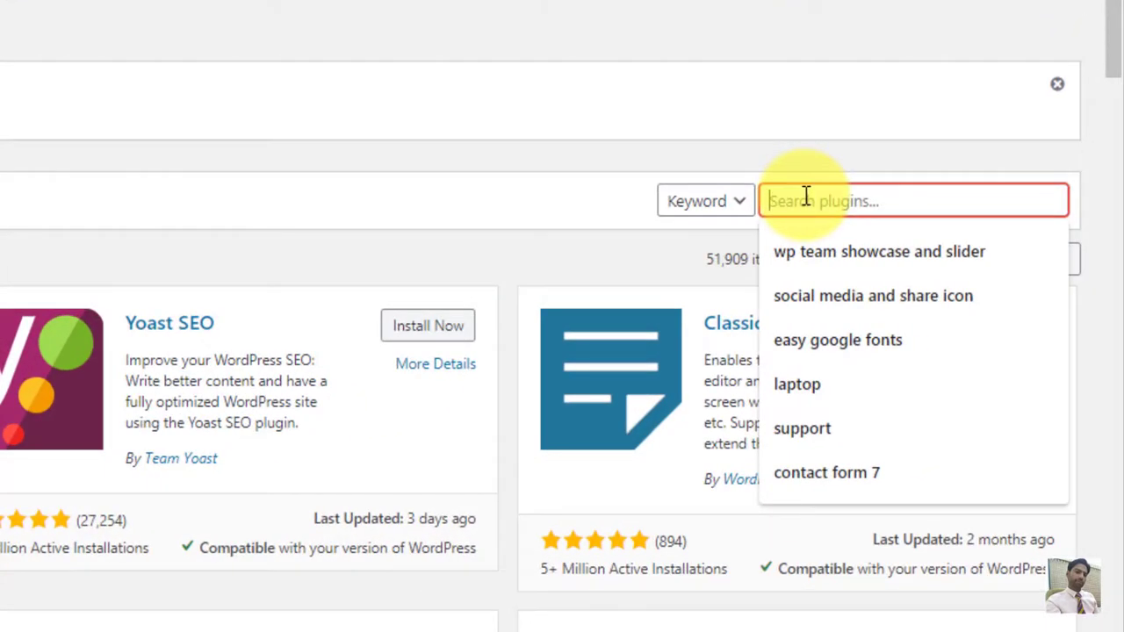
text(wid)
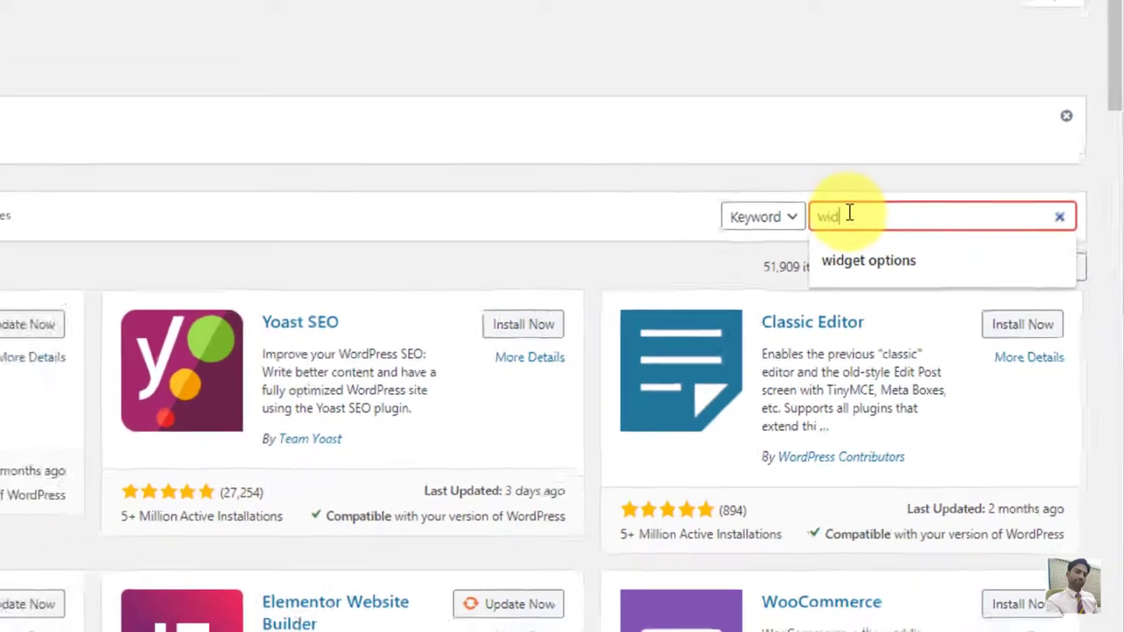
key(Down)
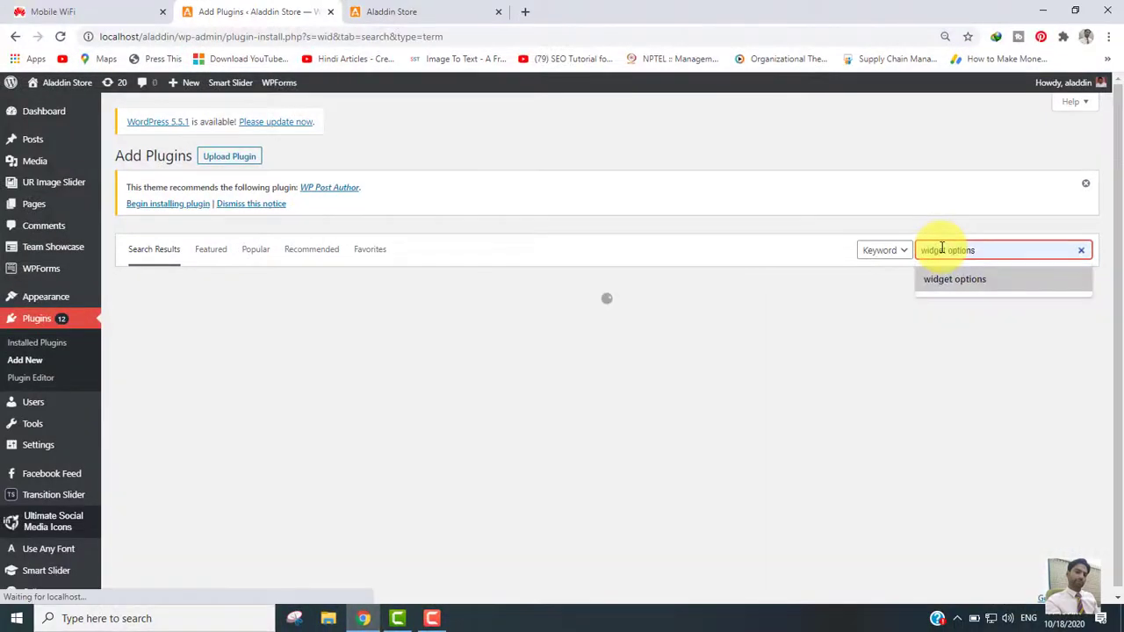
key(Return)
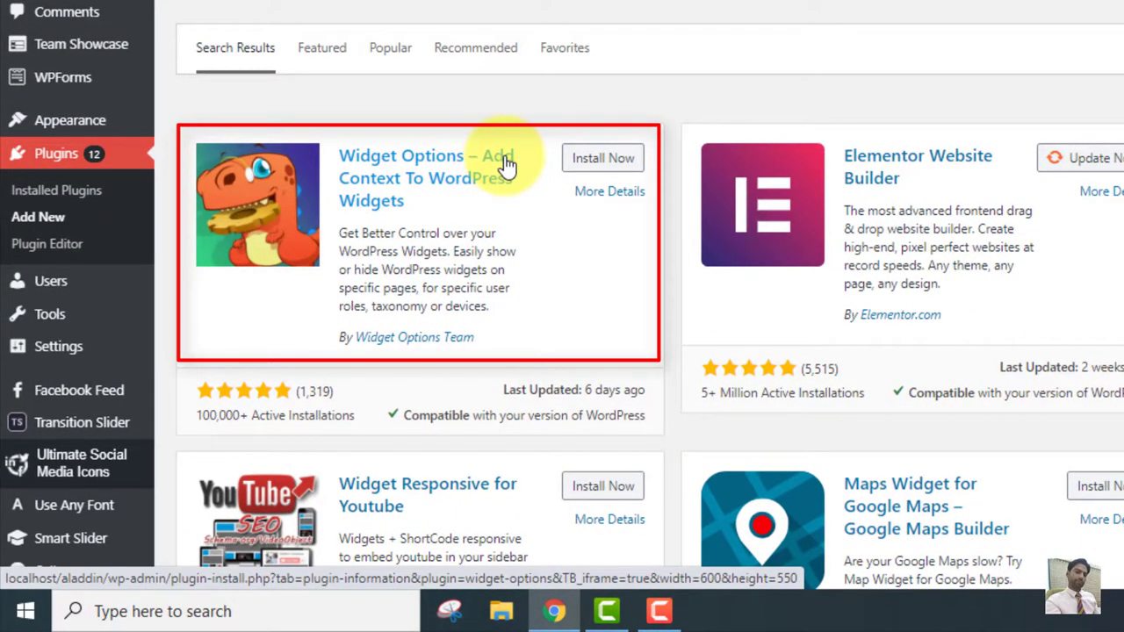
Install and activate the plugin "Widget Options – Add Context To WordPress Widgets"
click(620, 167)
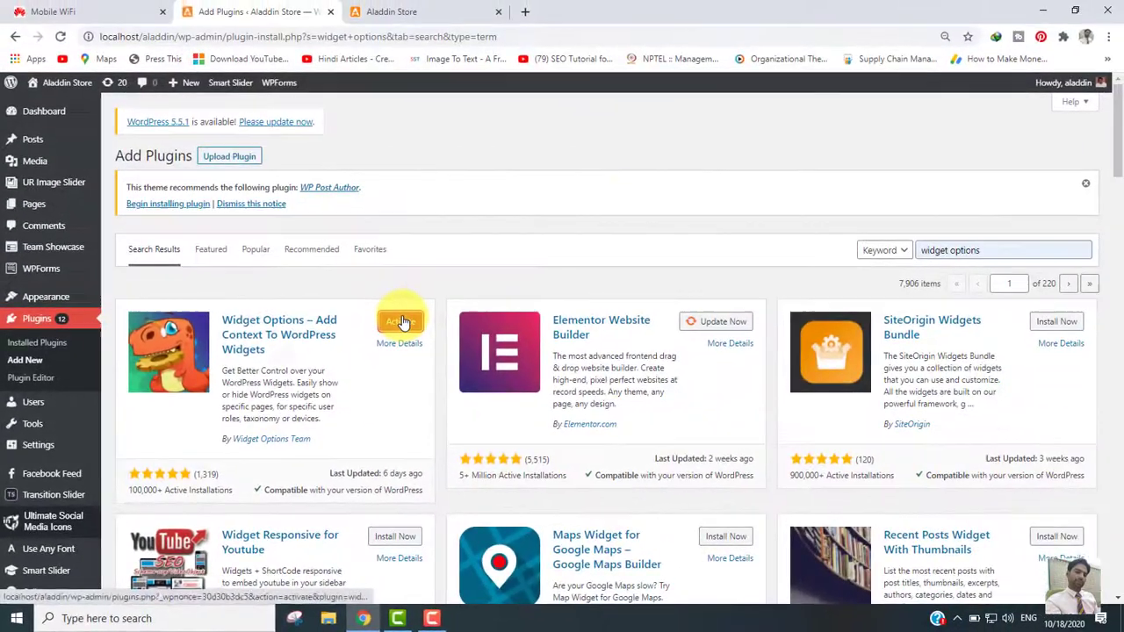
click(495, 252)
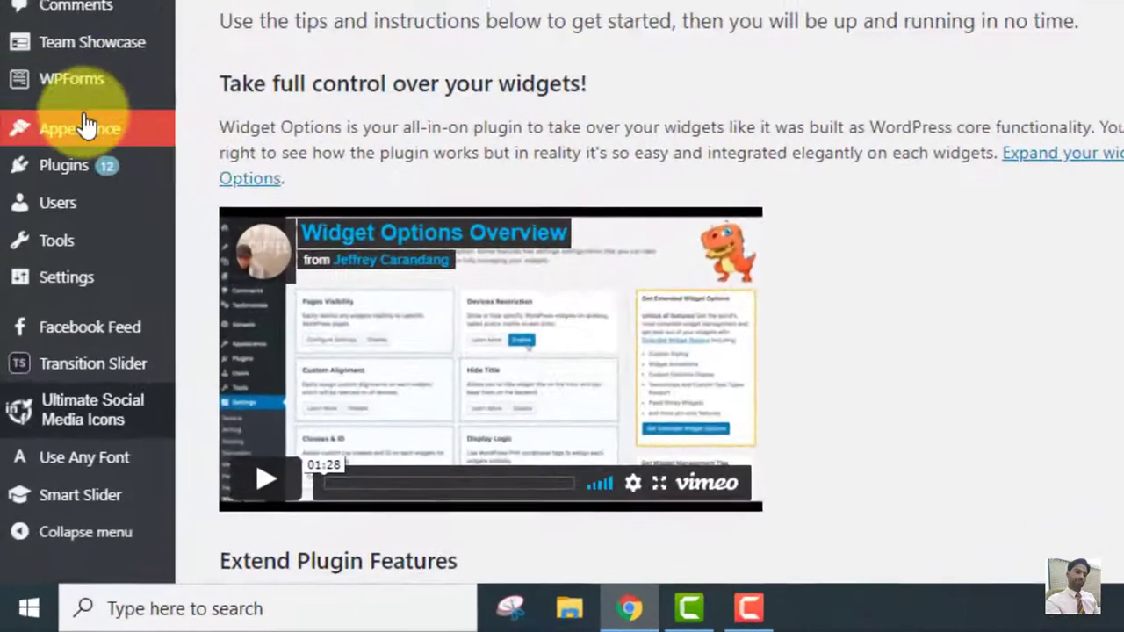
On the Widgets page, set the sidebar's Find Us text widget to hide its title, save it and collapse it
mouse_move(50, 340)
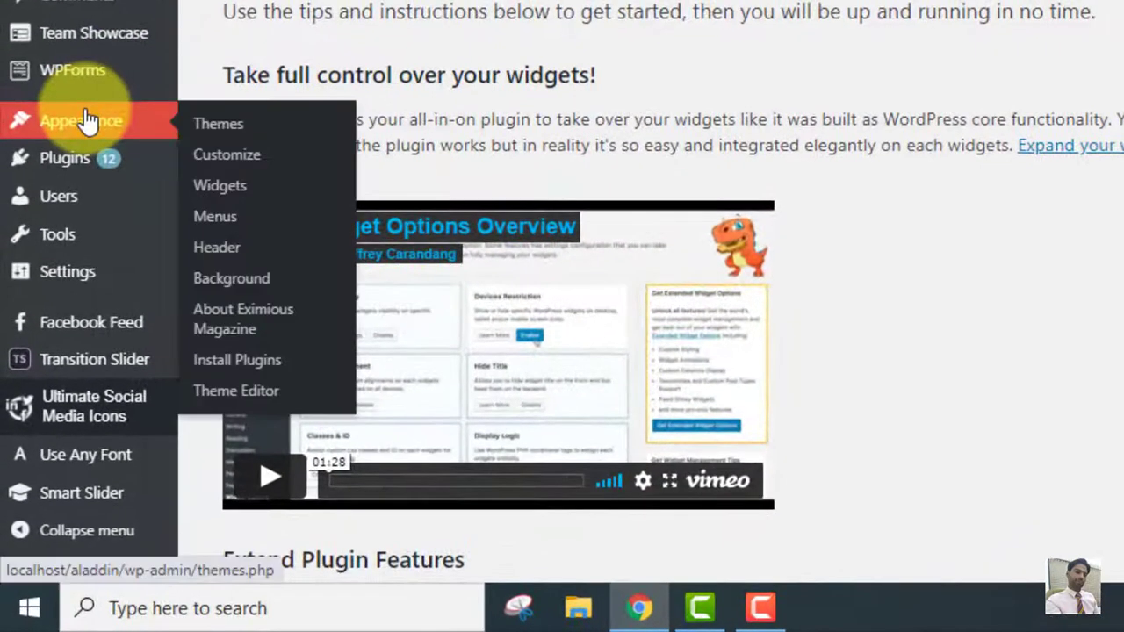
click(222, 187)
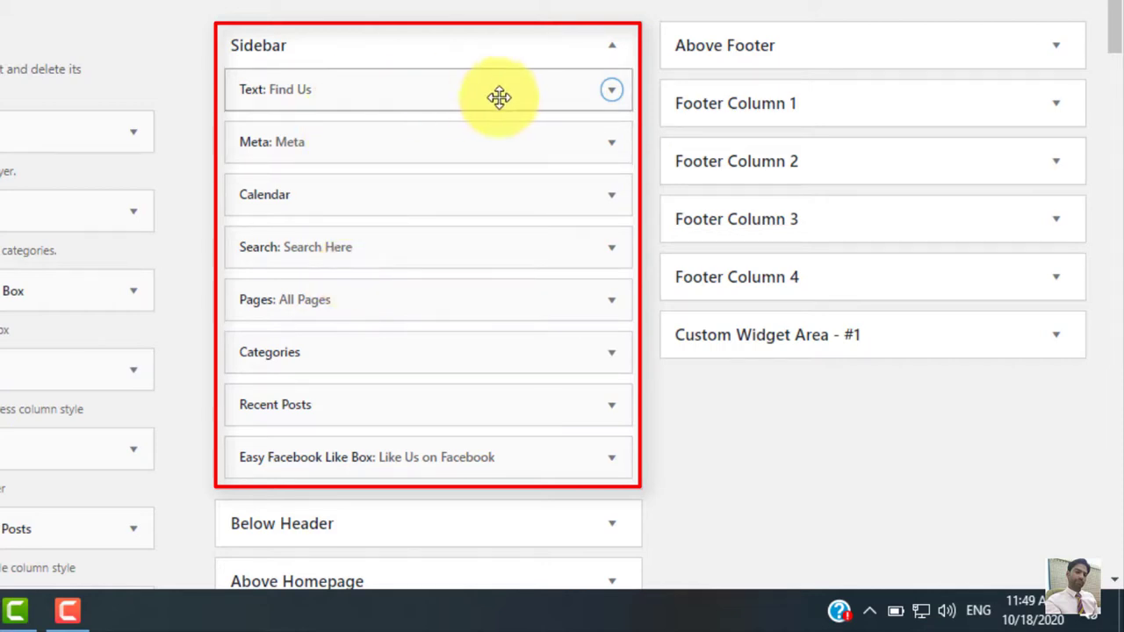
click(612, 91)
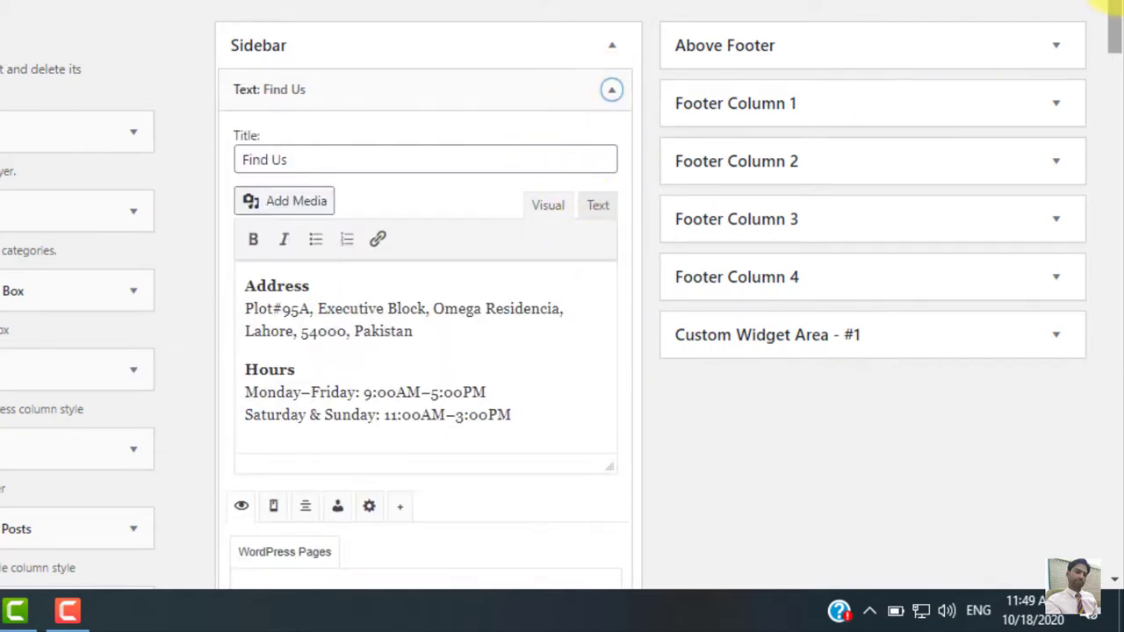
drag(1112, 16, 1116, 87)
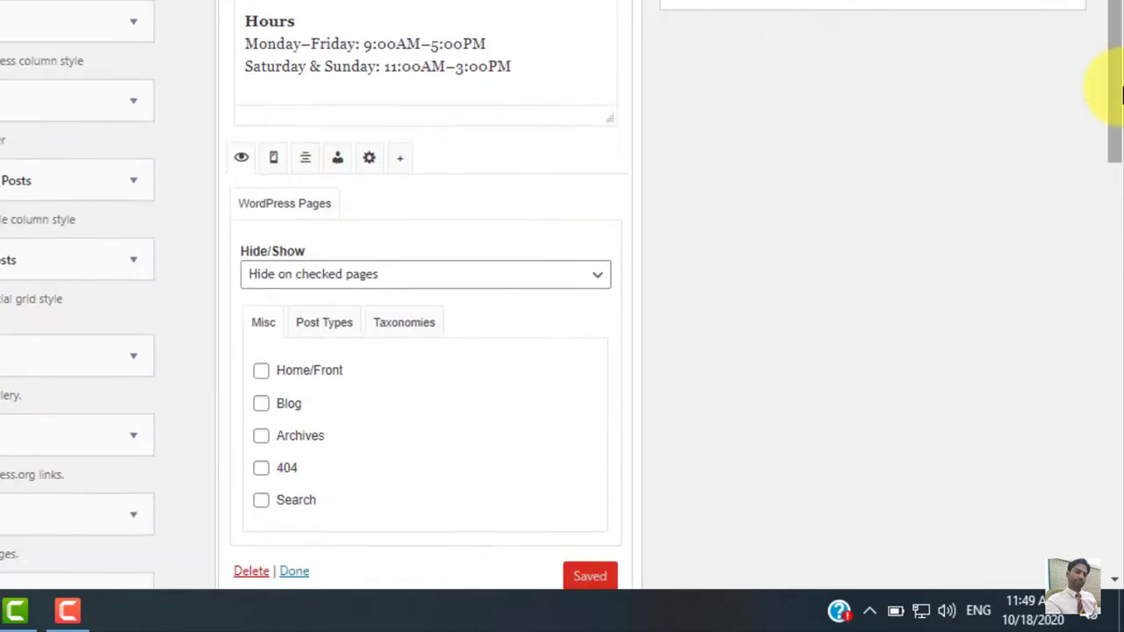
click(369, 162)
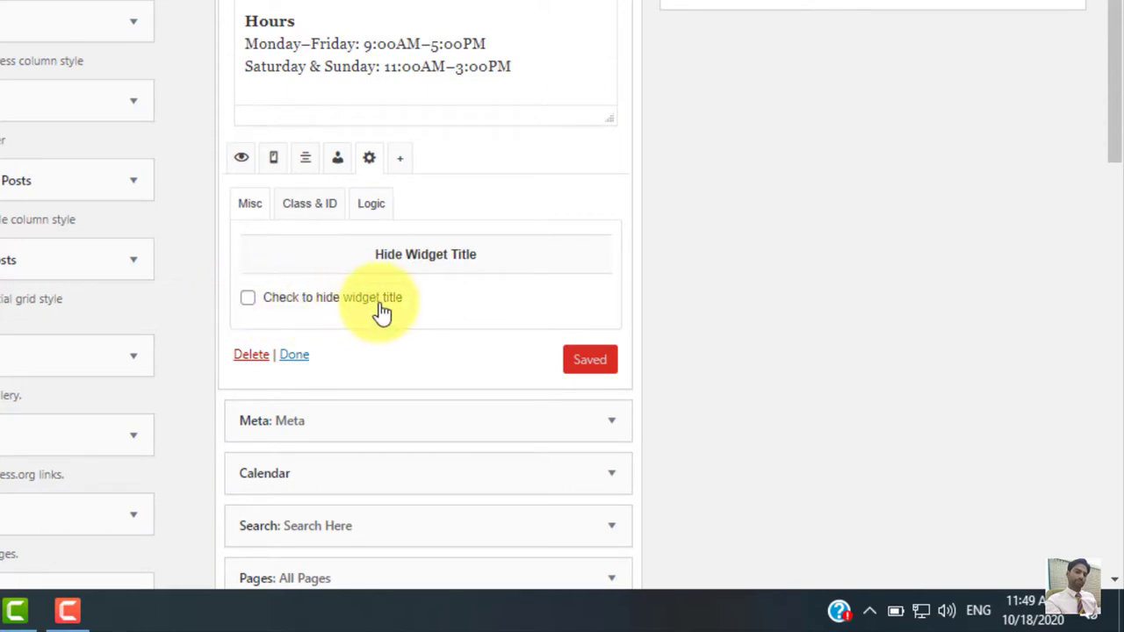
click(248, 299)
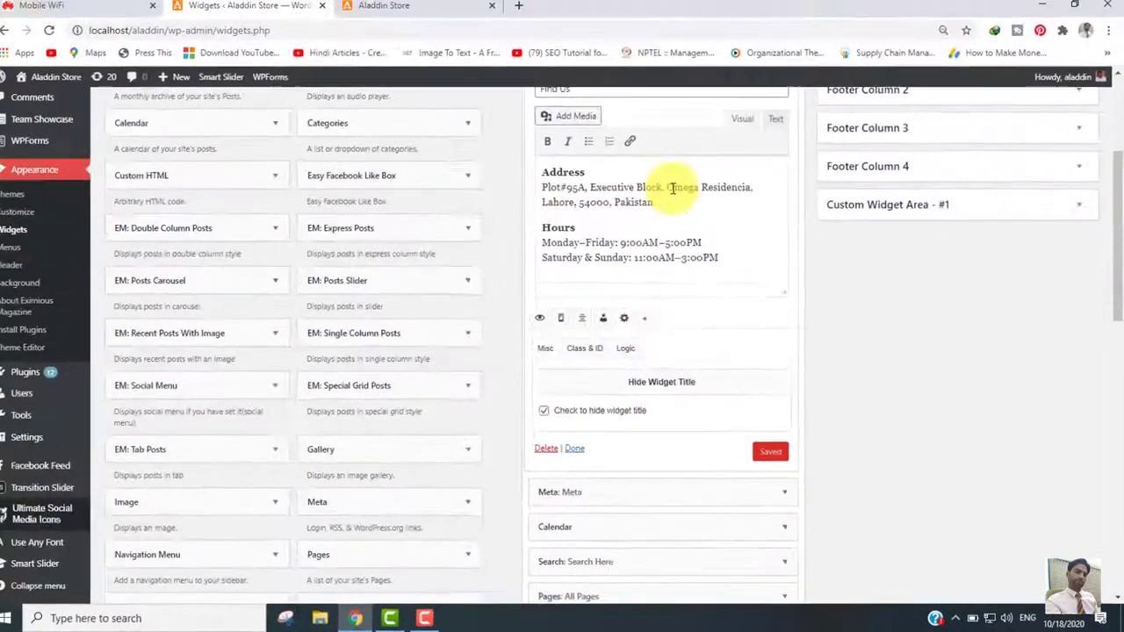
scroll(615, 220, up, 1)
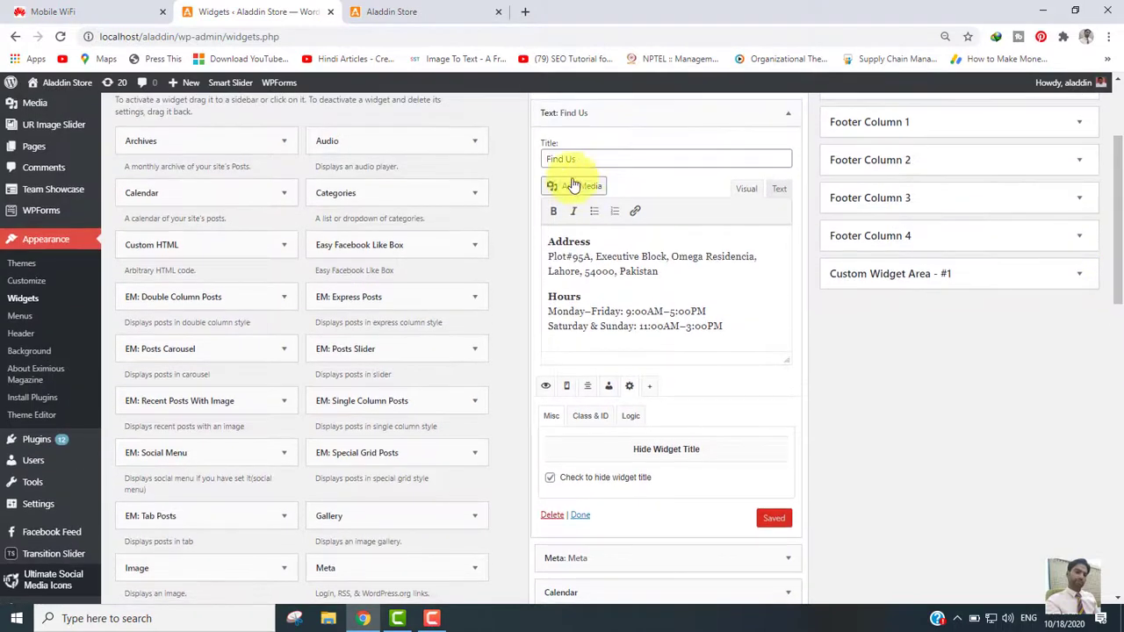
click(786, 114)
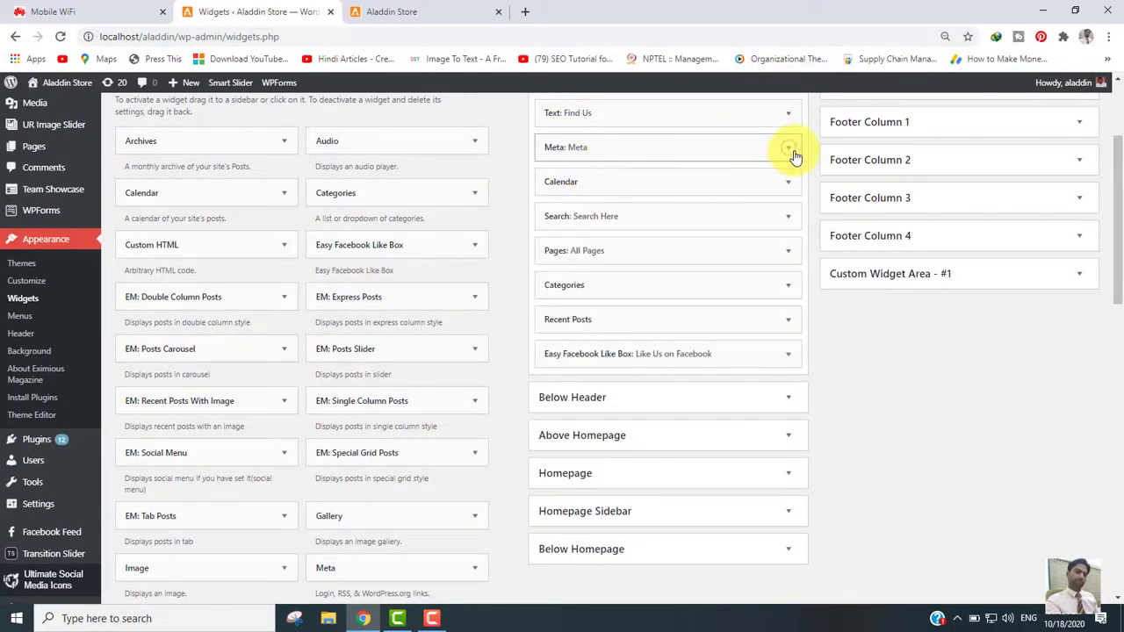
Set the sidebar's Meta widget to hide its title, save it and collapse it
click(789, 149)
click(633, 223)
click(553, 314)
click(778, 356)
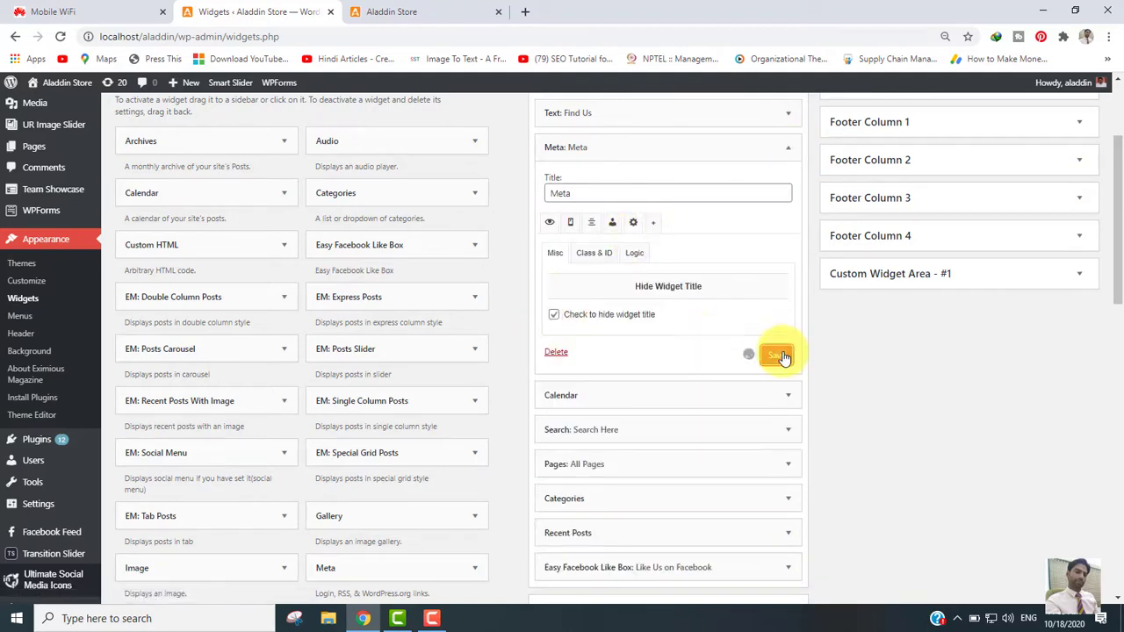
click(788, 147)
Set the sidebar's Calendar widget to hide its title, save it and close it
click(787, 182)
click(634, 257)
click(553, 349)
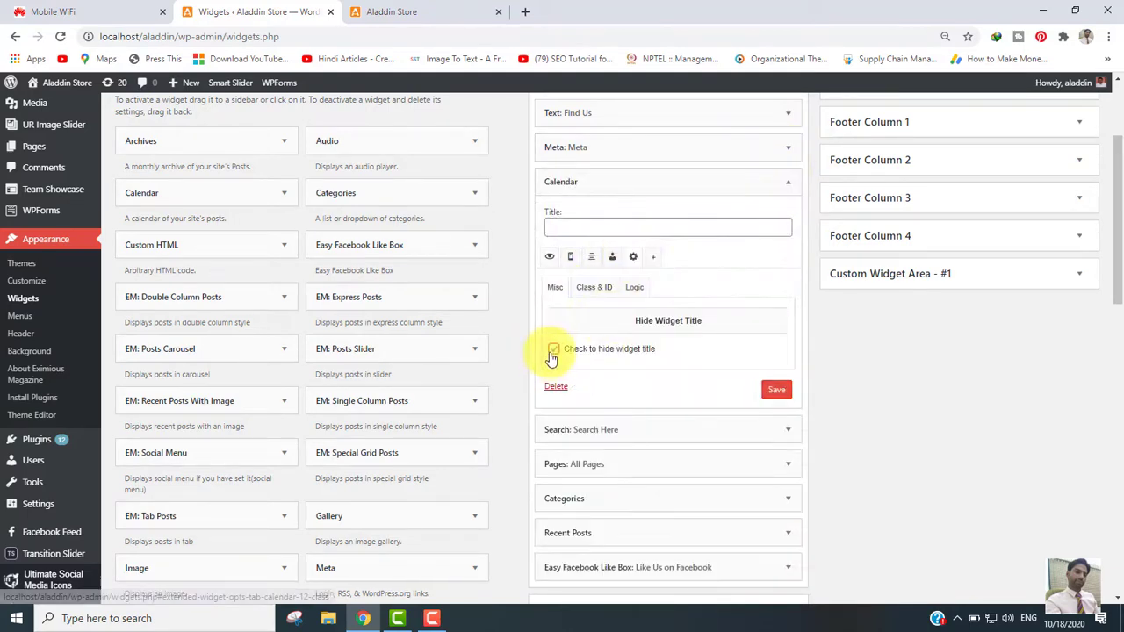
click(776, 389)
click(585, 388)
Set the sidebar's Search Here widget to hide its title, save it and close it
click(788, 216)
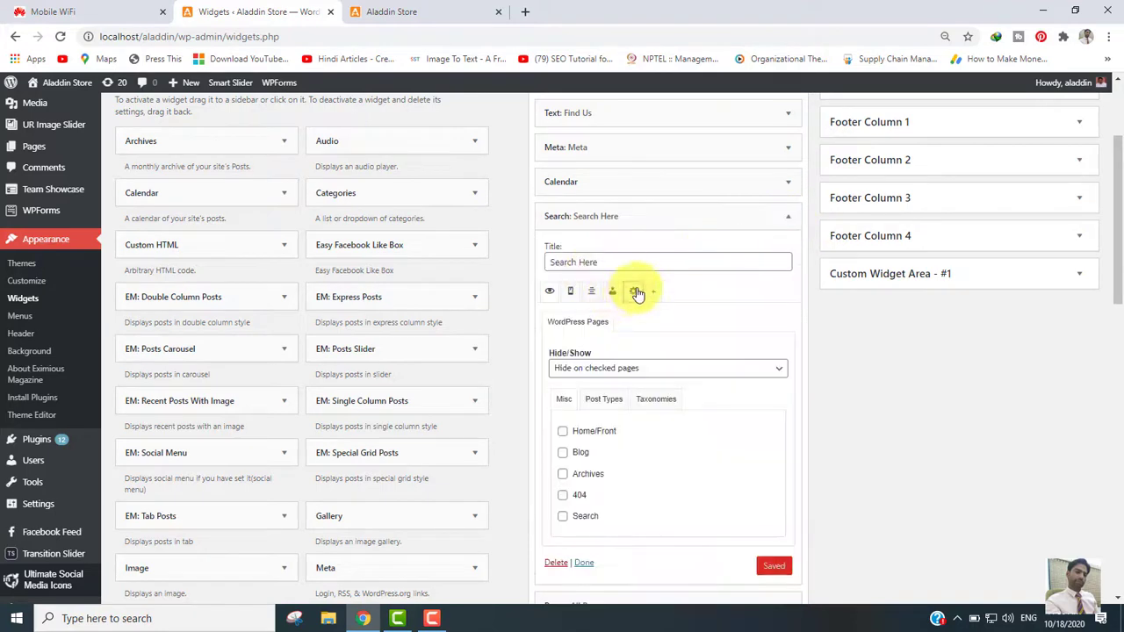
click(636, 293)
click(553, 384)
click(776, 425)
click(584, 424)
Set the sidebar's Categories widget to hide its title, save it and close it
click(788, 285)
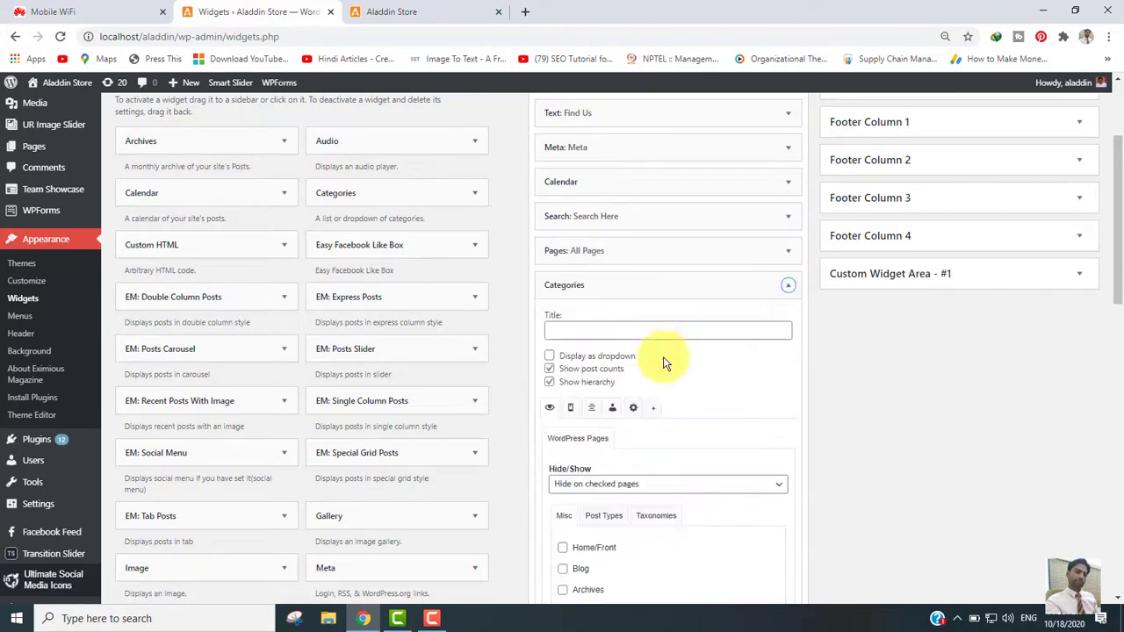
click(634, 408)
click(553, 499)
click(769, 540)
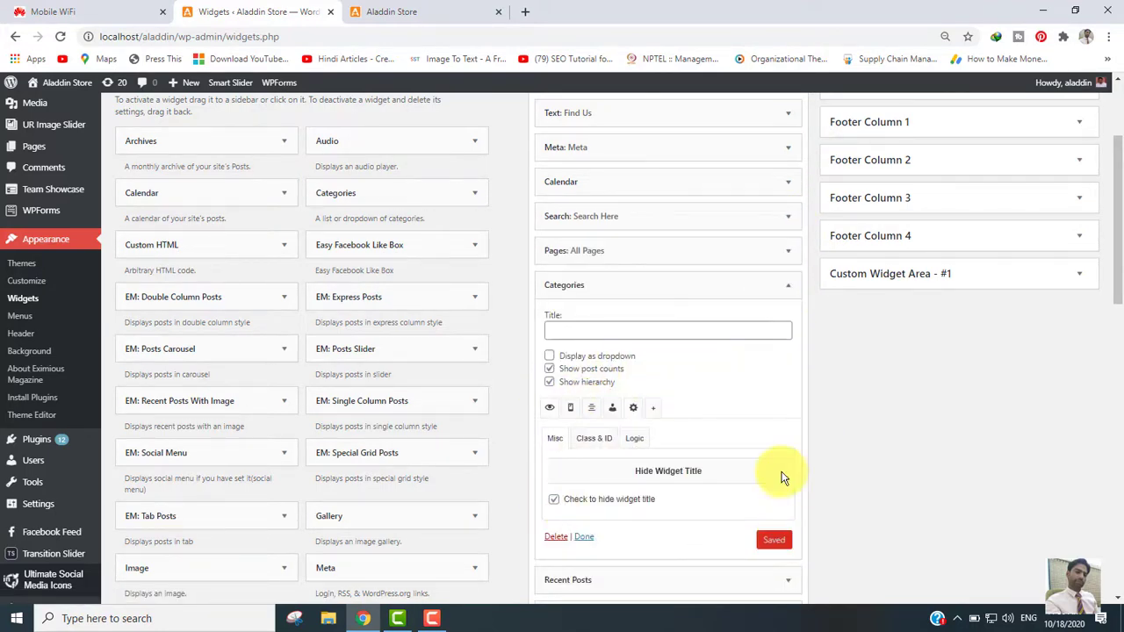
click(584, 537)
Set the sidebar's Recent Posts widget to hide its title, save it and close it
click(786, 319)
click(634, 443)
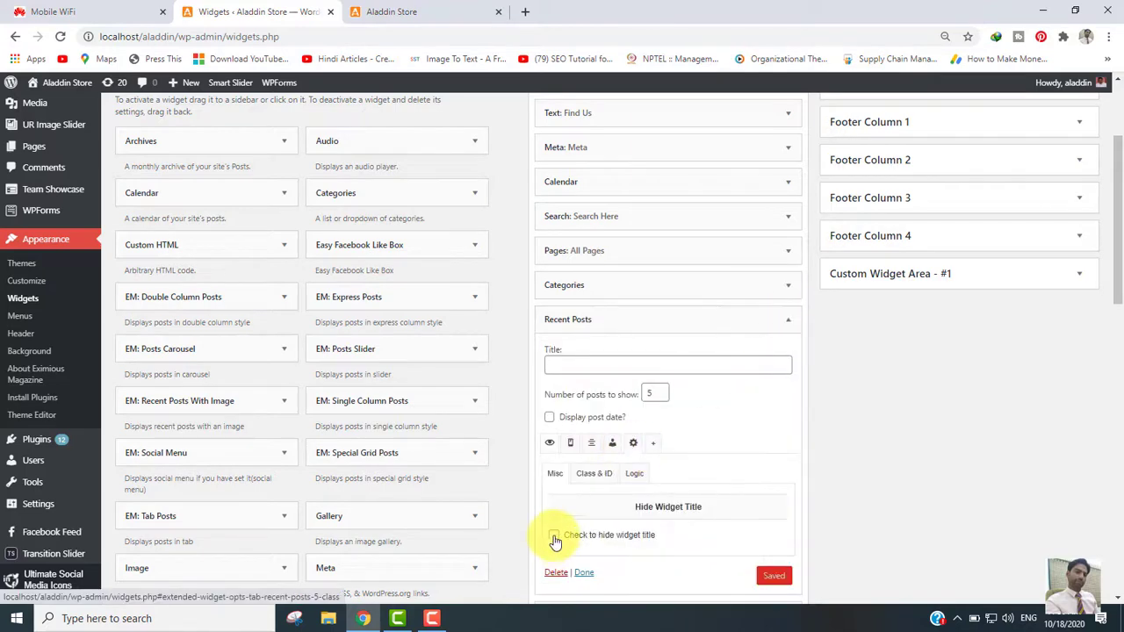
click(554, 538)
click(774, 575)
click(584, 573)
Set the sidebar's Easy Facebook Like Box widget to hide its title, save it and close it
click(788, 354)
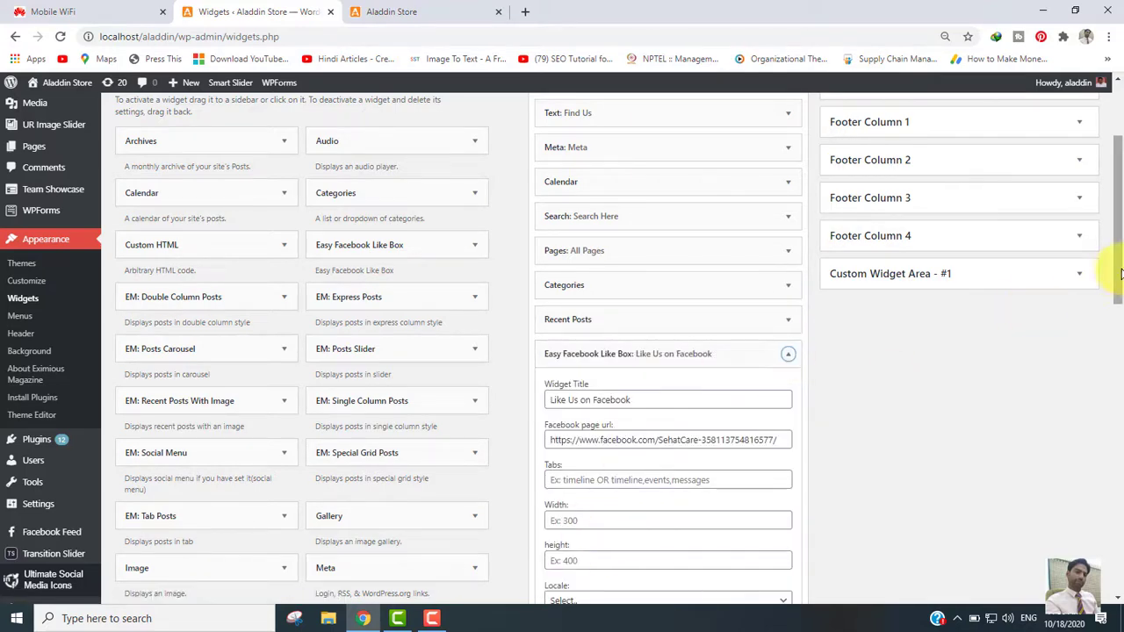
scroll(623, 401, down, 4)
click(634, 494)
click(553, 586)
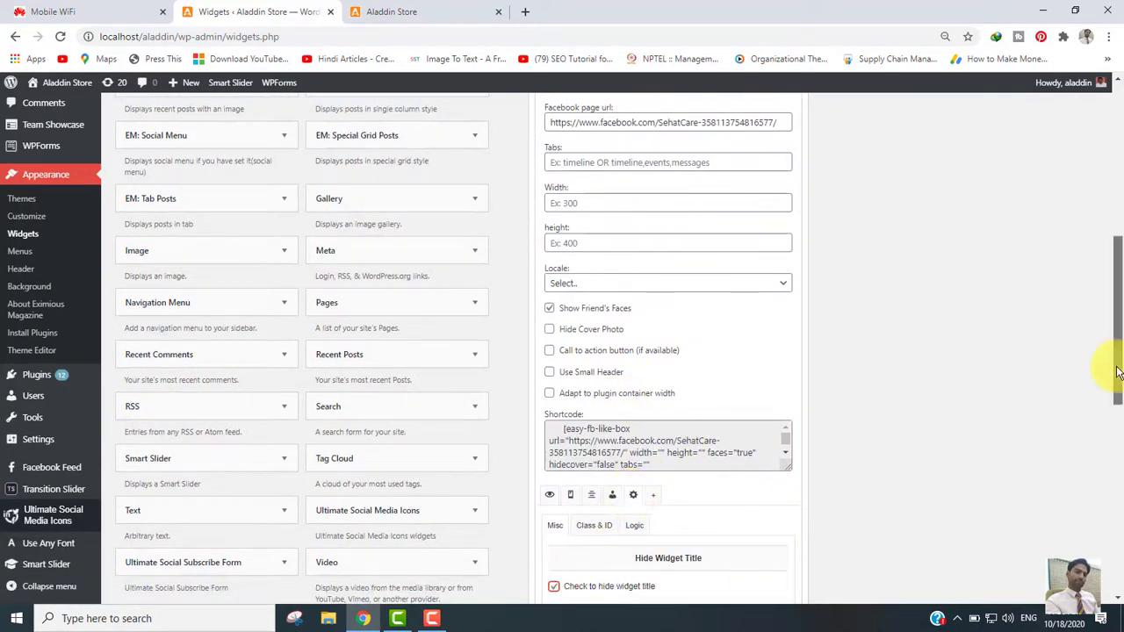
scroll(1118, 372, down, 2)
click(775, 509)
click(583, 502)
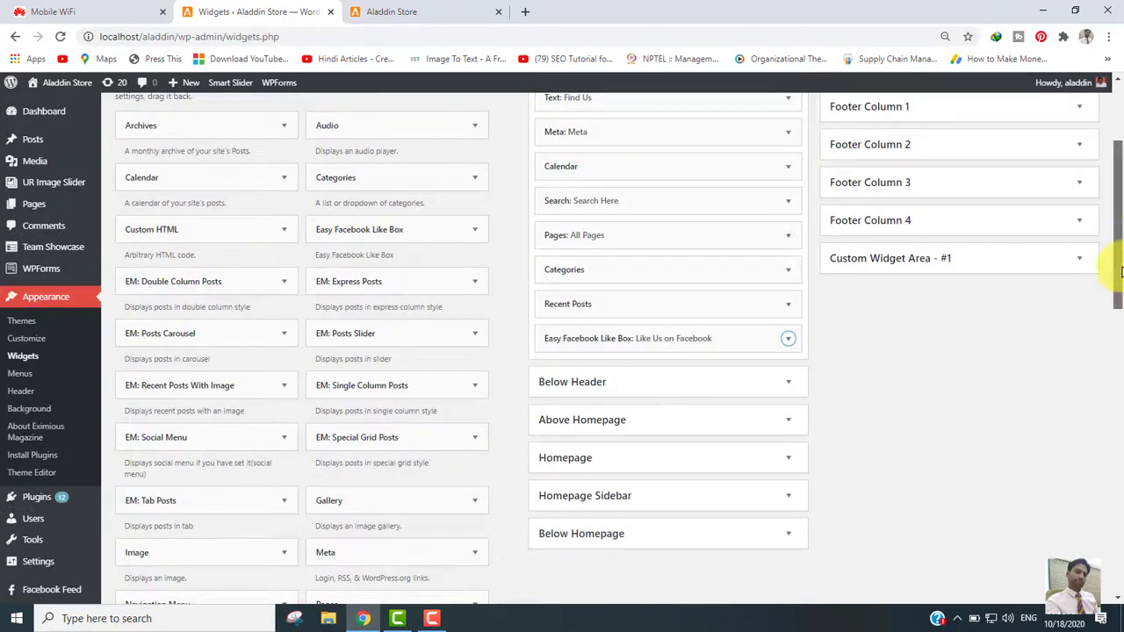
scroll(1120, 272, up, 2)
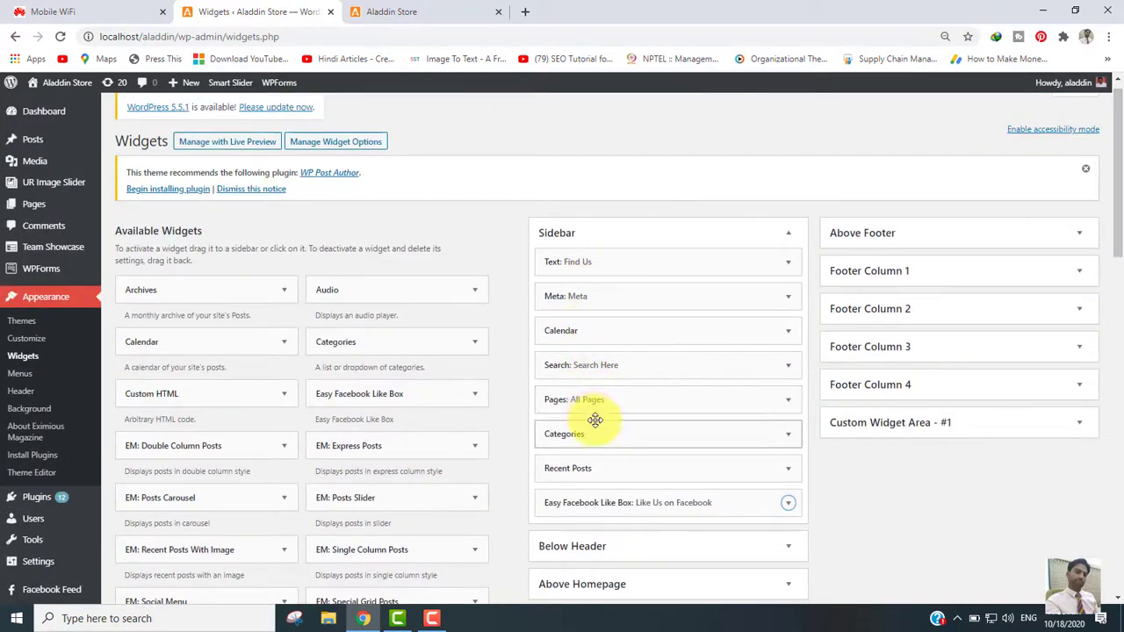
Reload the site's front page and check its sidebar for any widget titles still displayed
click(395, 13)
click(61, 37)
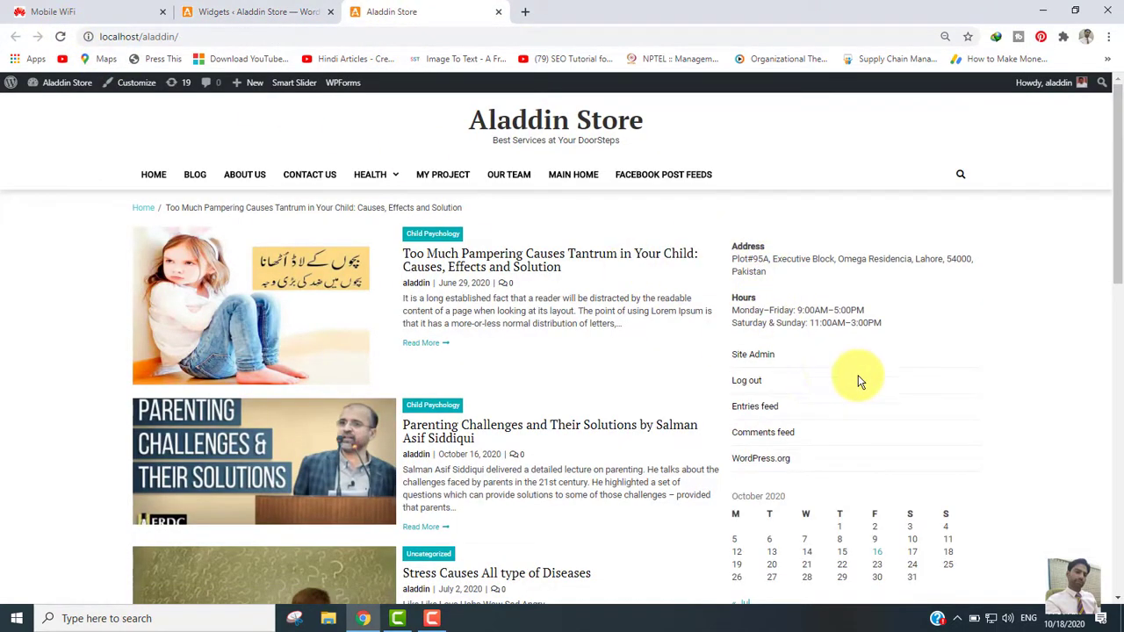
drag(1111, 210, 1097, 331)
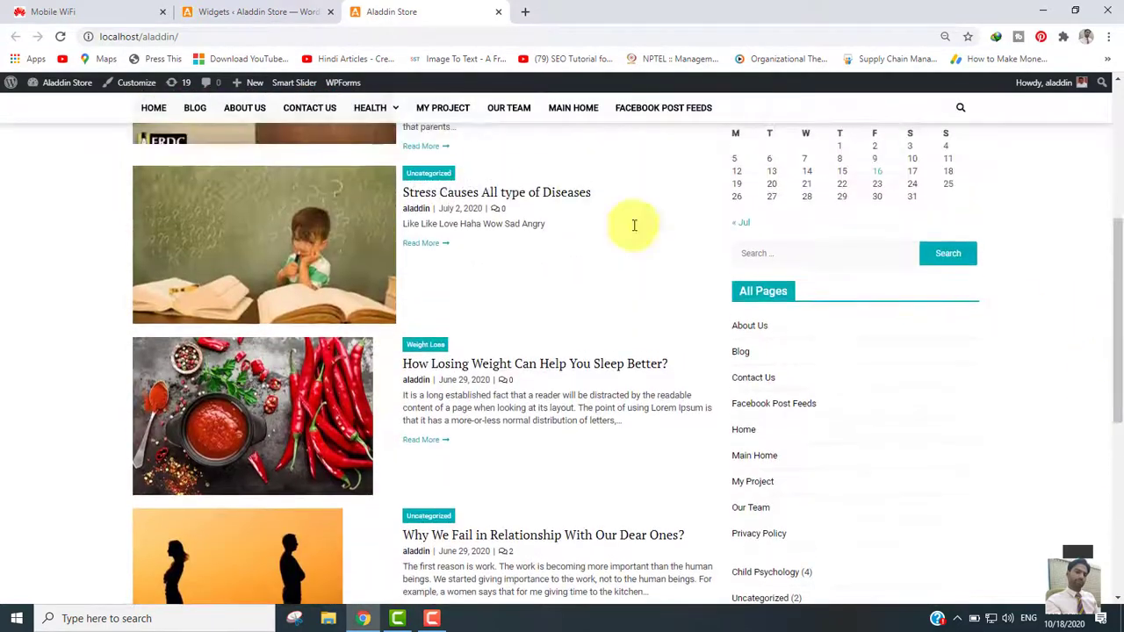
Back on the Widgets page, set the sidebar's All Pages widget to hide its title, save it and close it
click(214, 6)
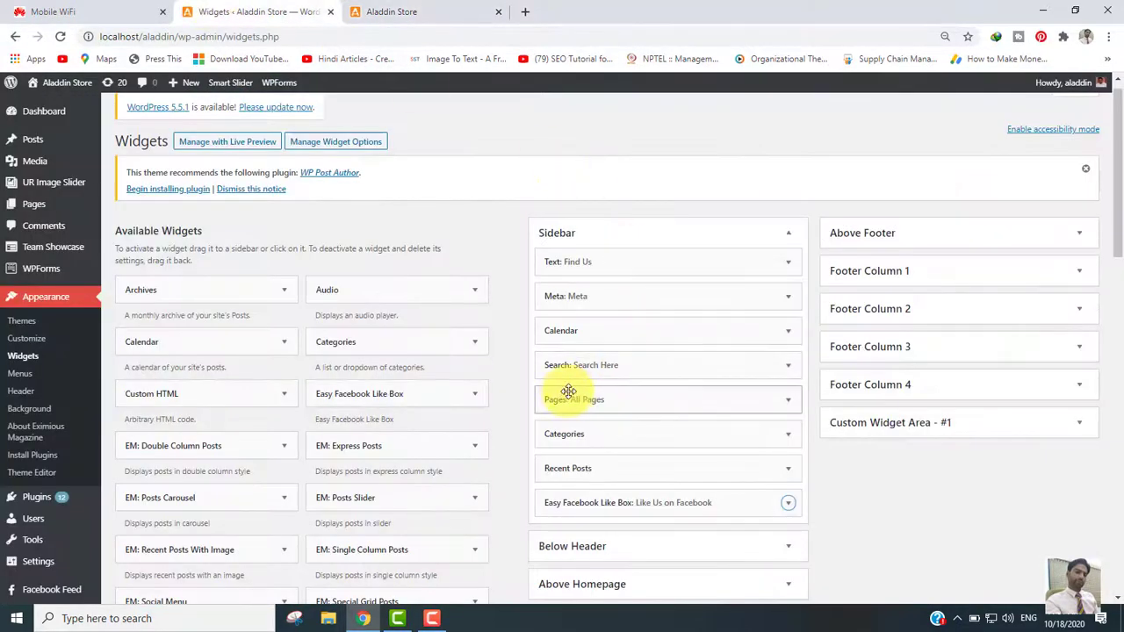
click(787, 402)
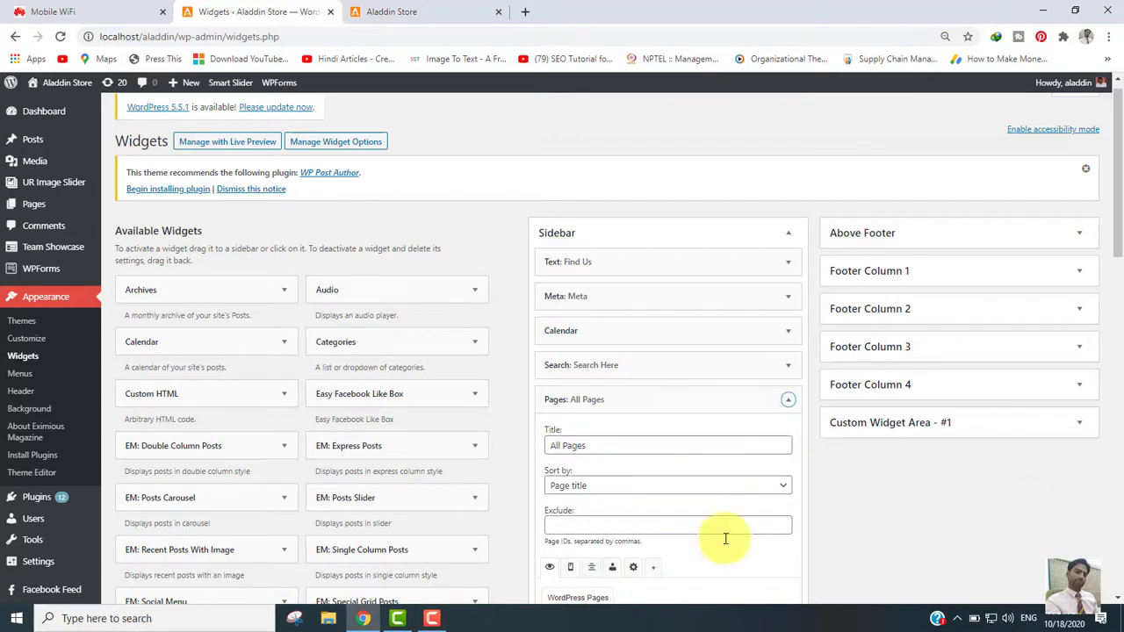
drag(1122, 225, 1121, 343)
click(554, 306)
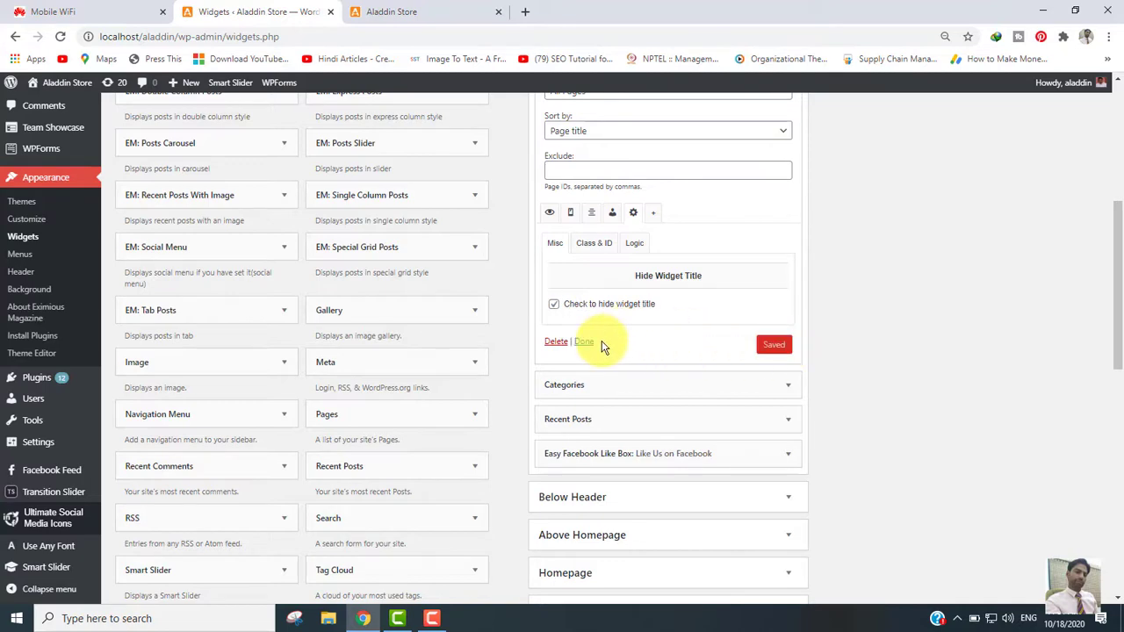
click(584, 342)
Reload the front page again and inspect the sidebar from the page list up to the address block
click(387, 11)
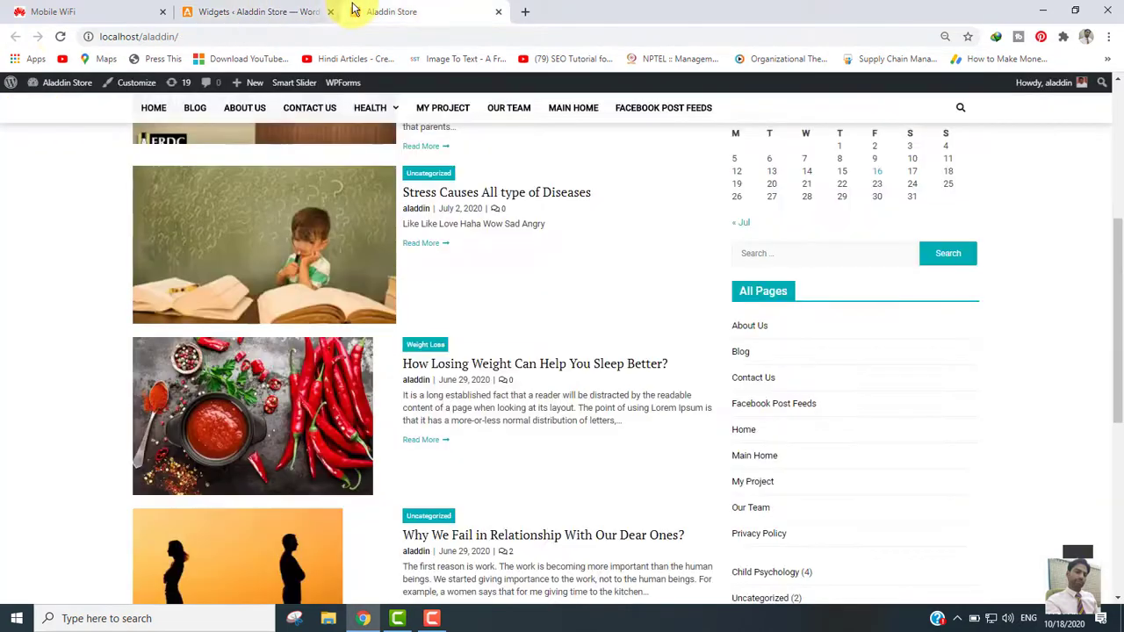
click(62, 40)
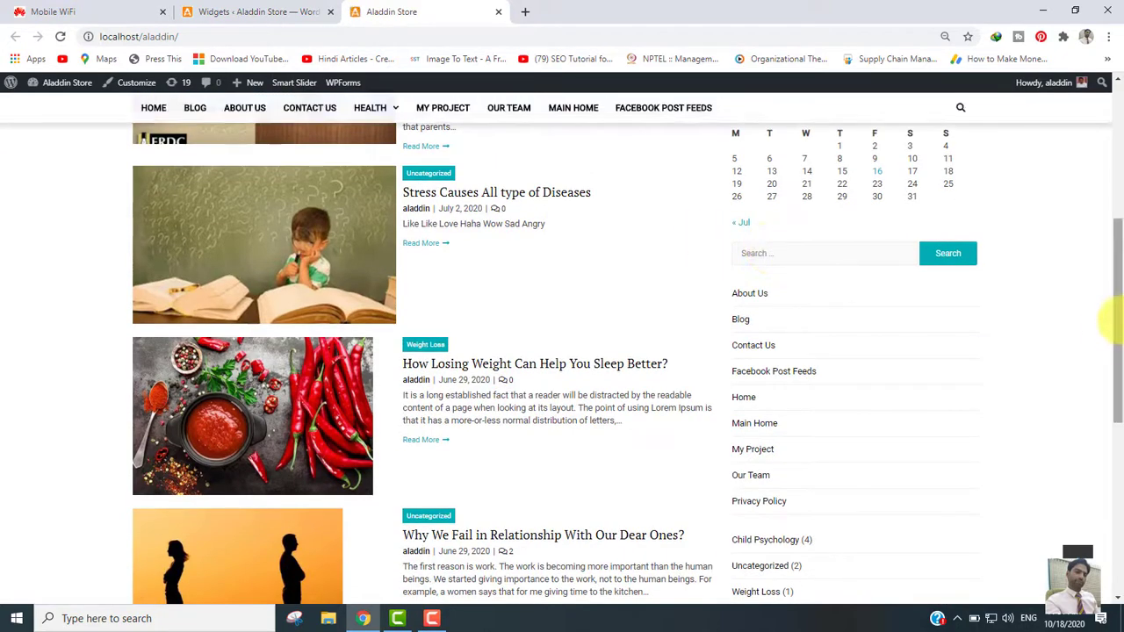
drag(1120, 317, 1121, 151)
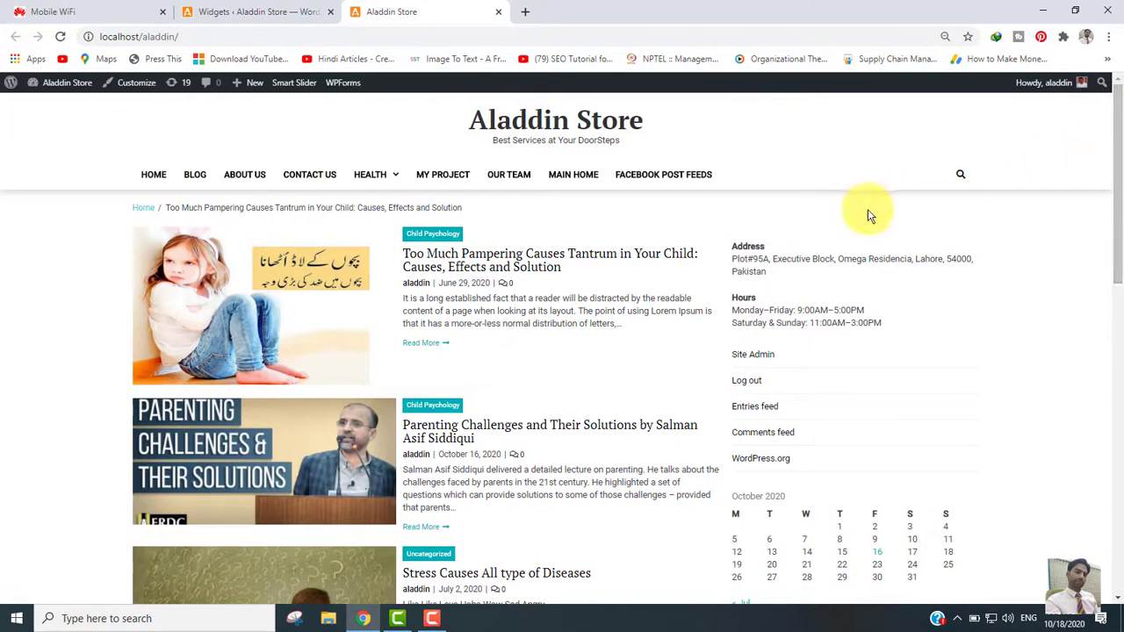